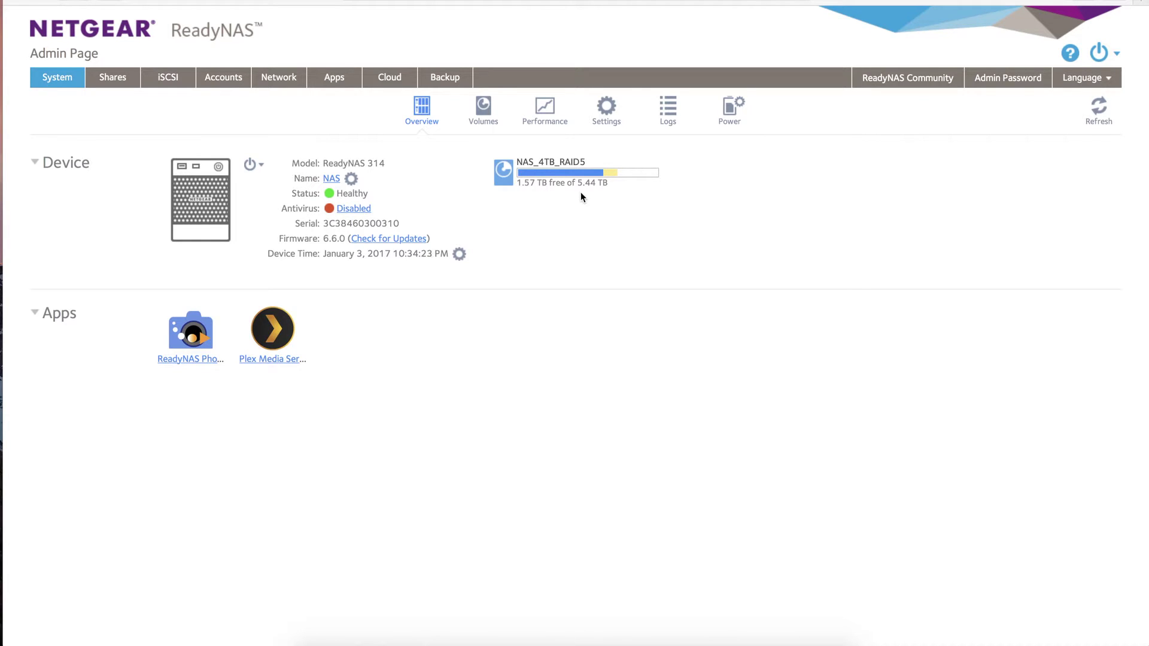
Open the Volumes view for NAS_4TB_RAID5, showing data, snapshot and free space and its four-disk RAID 5 bay
left_click(483, 111)
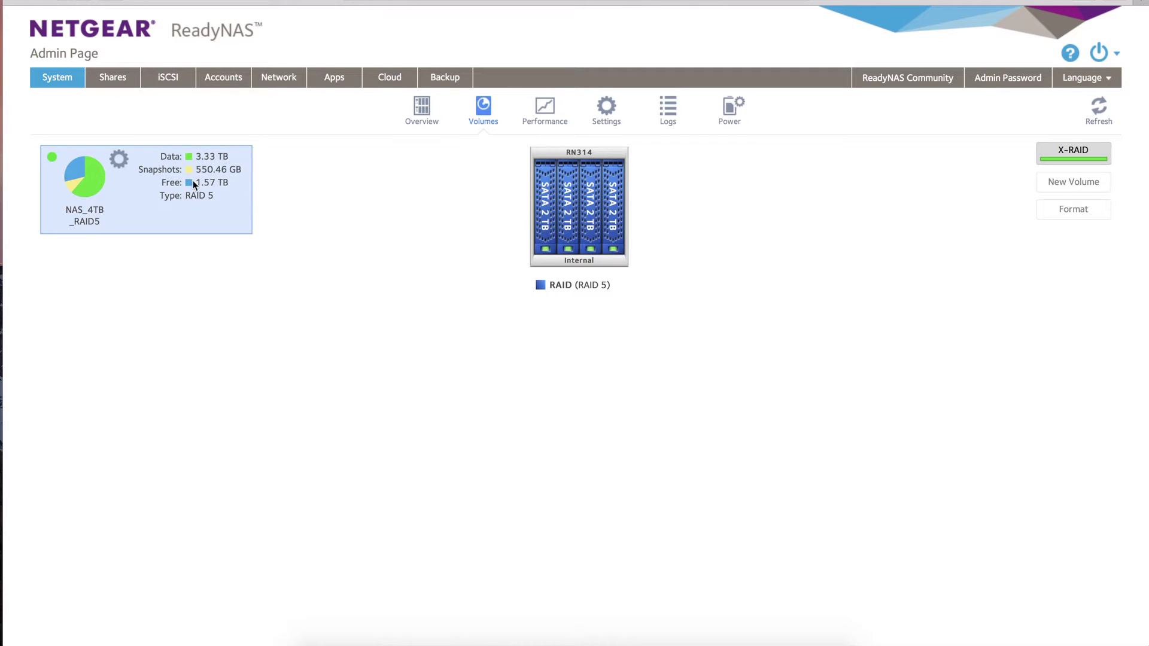
Scroll through the ReadyNAS 314 Performance graphs
left_click(545, 107)
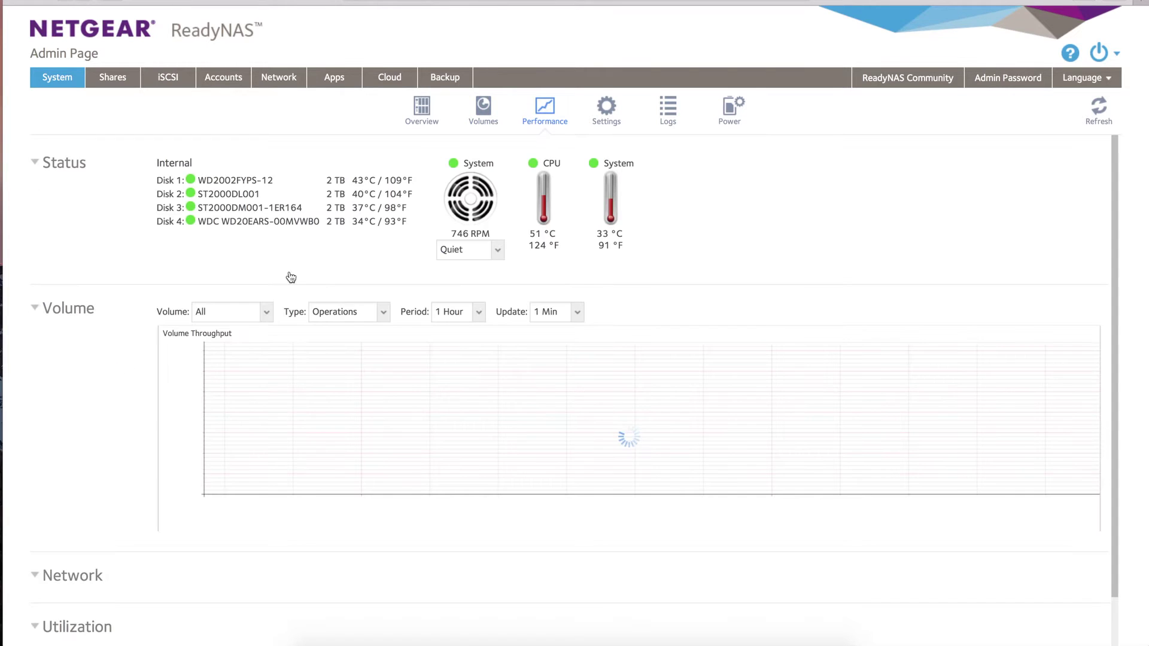
scroll(304, 335, "down", 5)
scroll(304, 338, "down", 3)
scroll(304, 338, "up", 9)
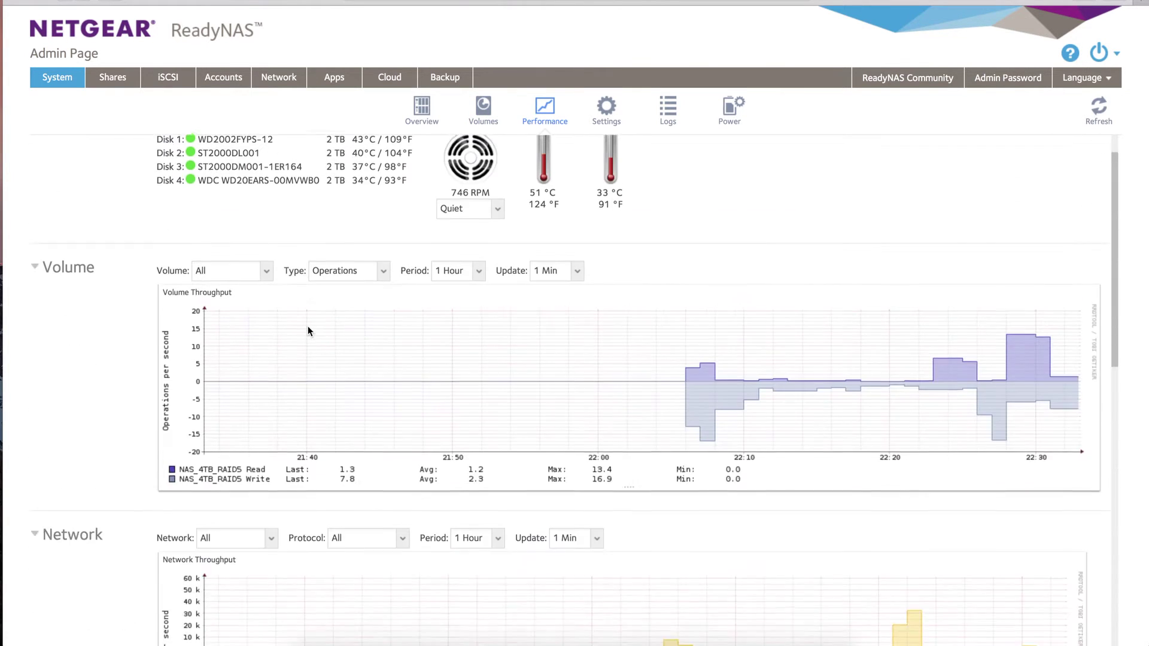
scroll(308, 329, "down", 4)
scroll(308, 330, "down", 8)
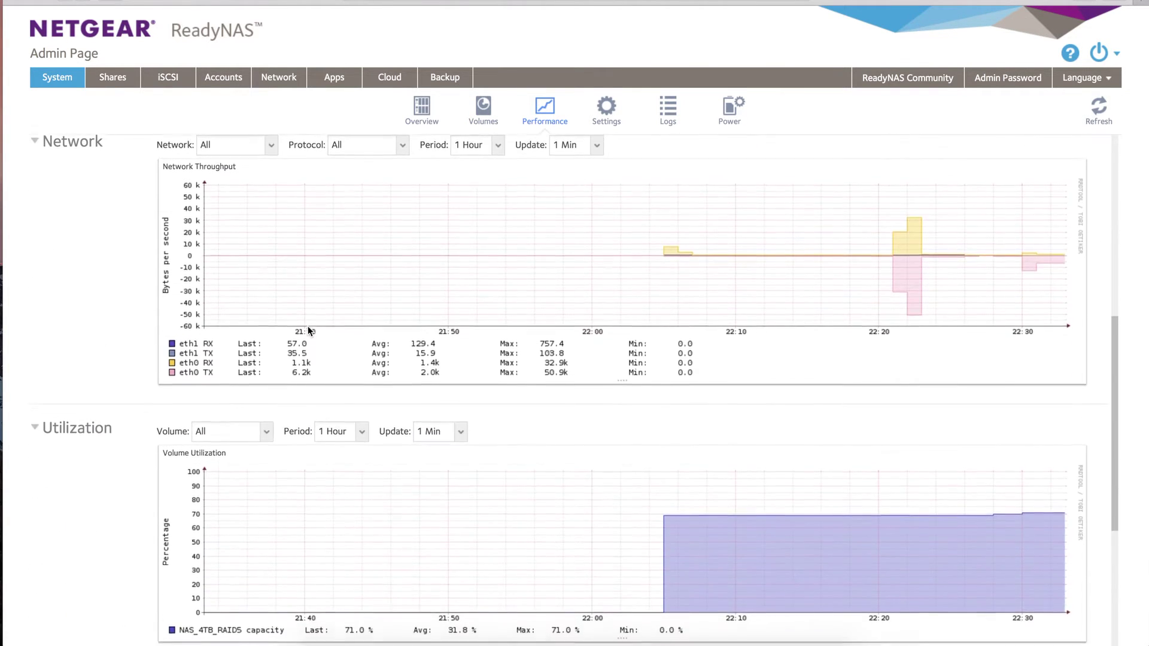
scroll(307, 329, "up", 10)
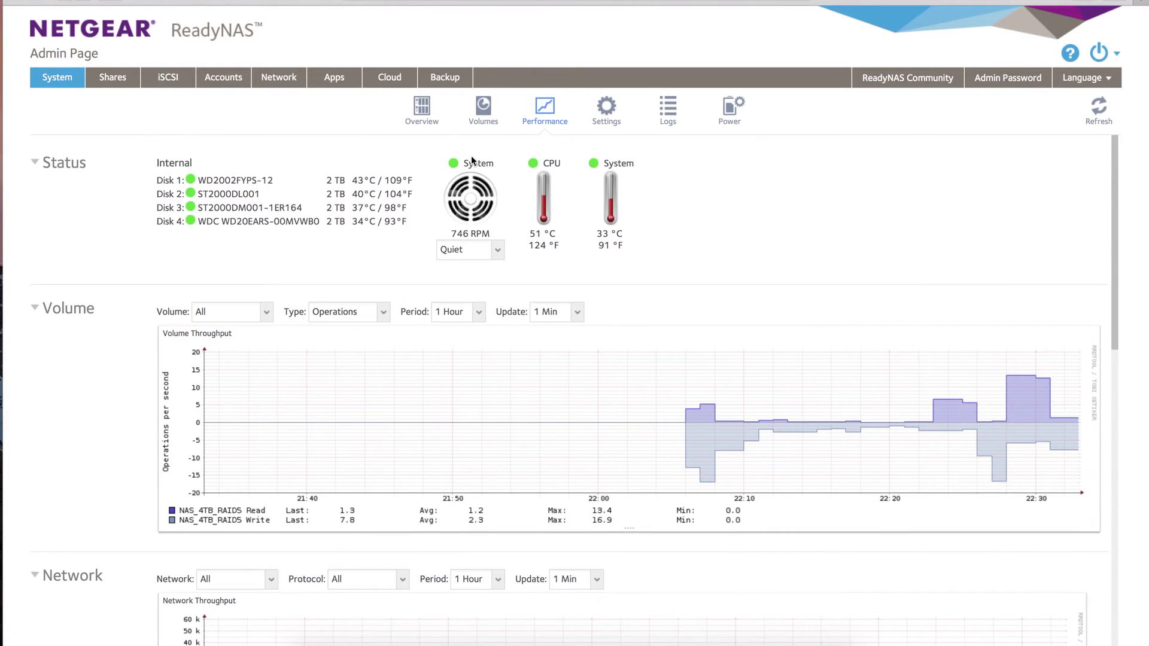
Look over the Settings, Logs and Power pages, ending back on the System Overview
left_click(599, 115)
left_click(670, 109)
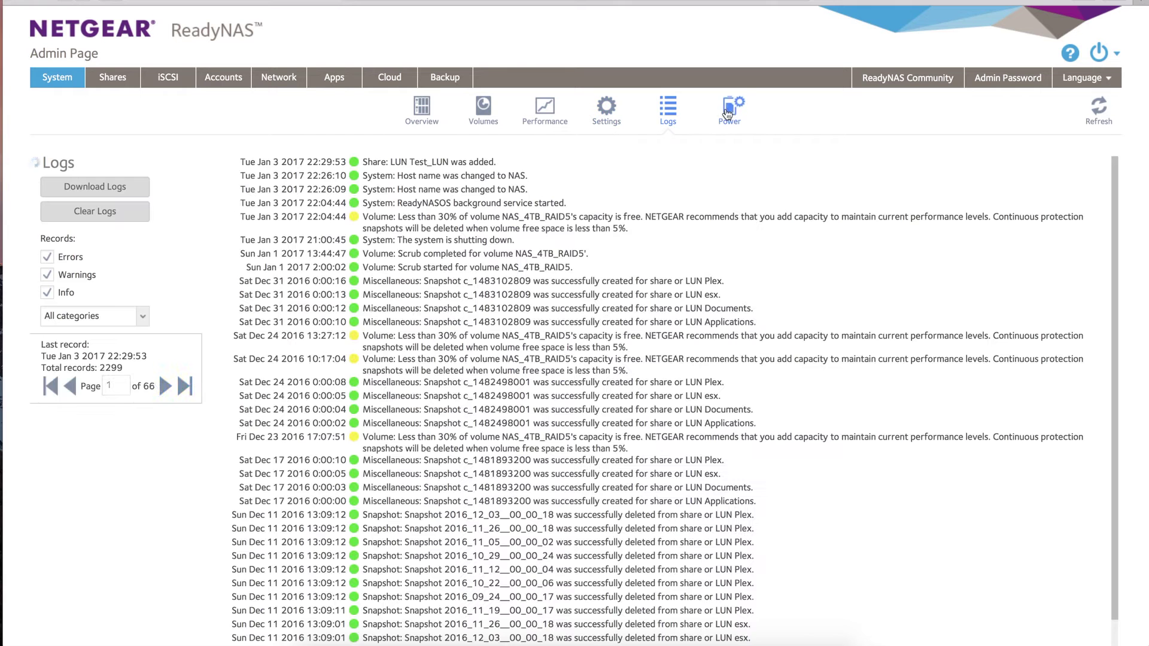
left_click(729, 112)
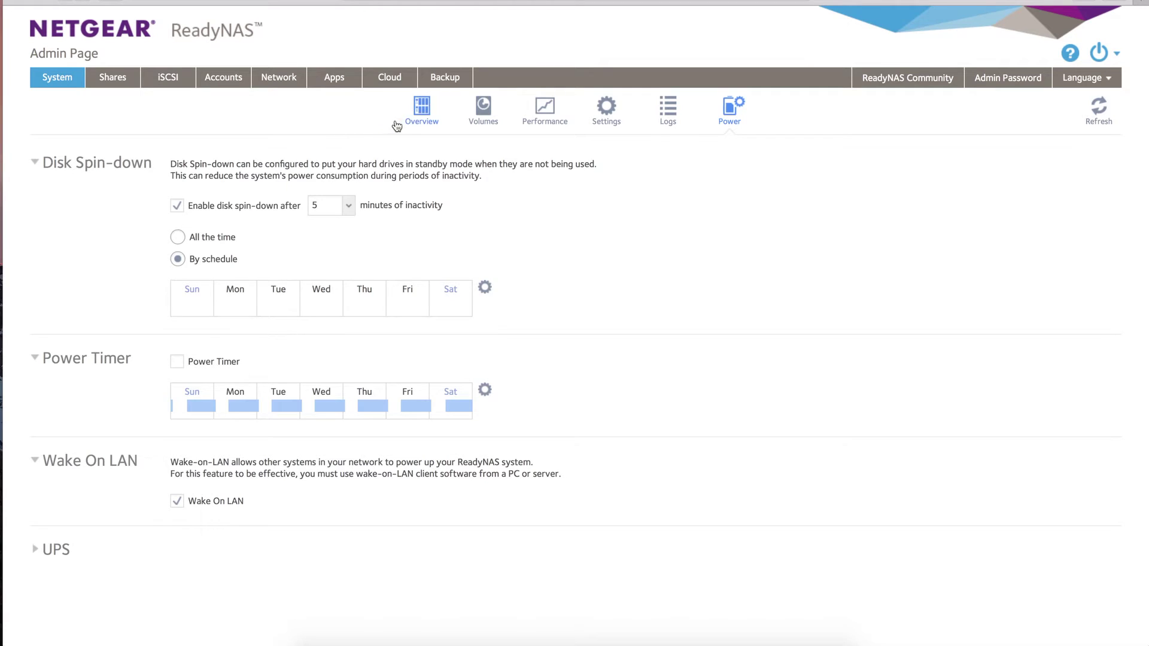
left_click(421, 112)
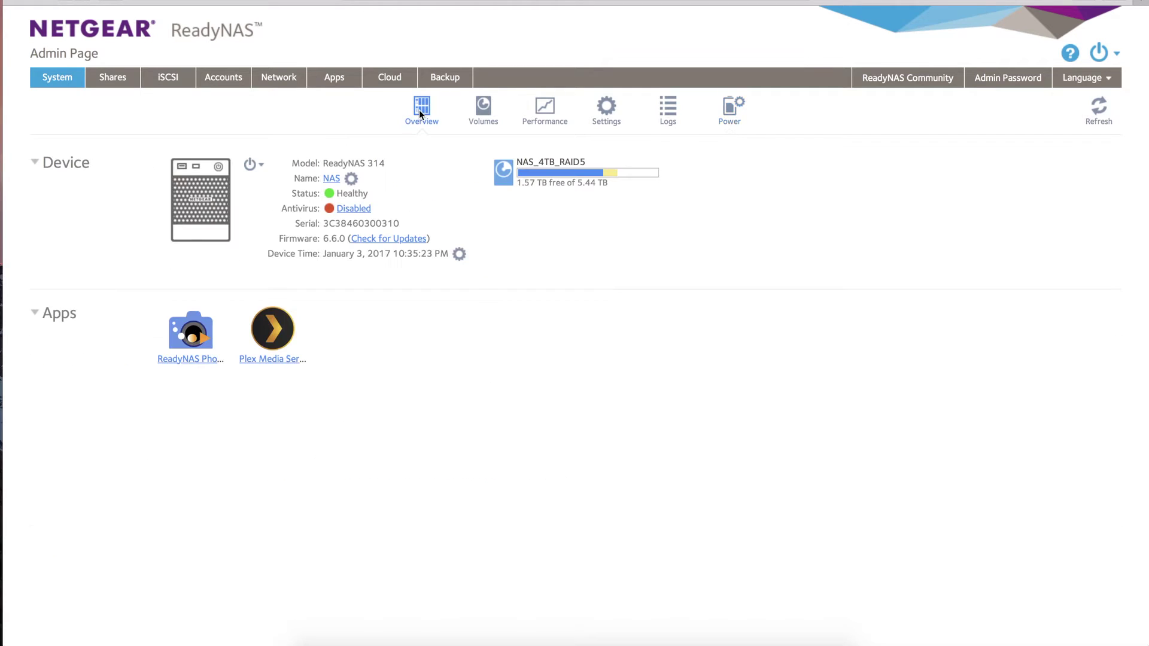
List the shares Applications, Documents, Home Folders, Plex, esx and Test_LUN, then open iSCSI
left_click(113, 78)
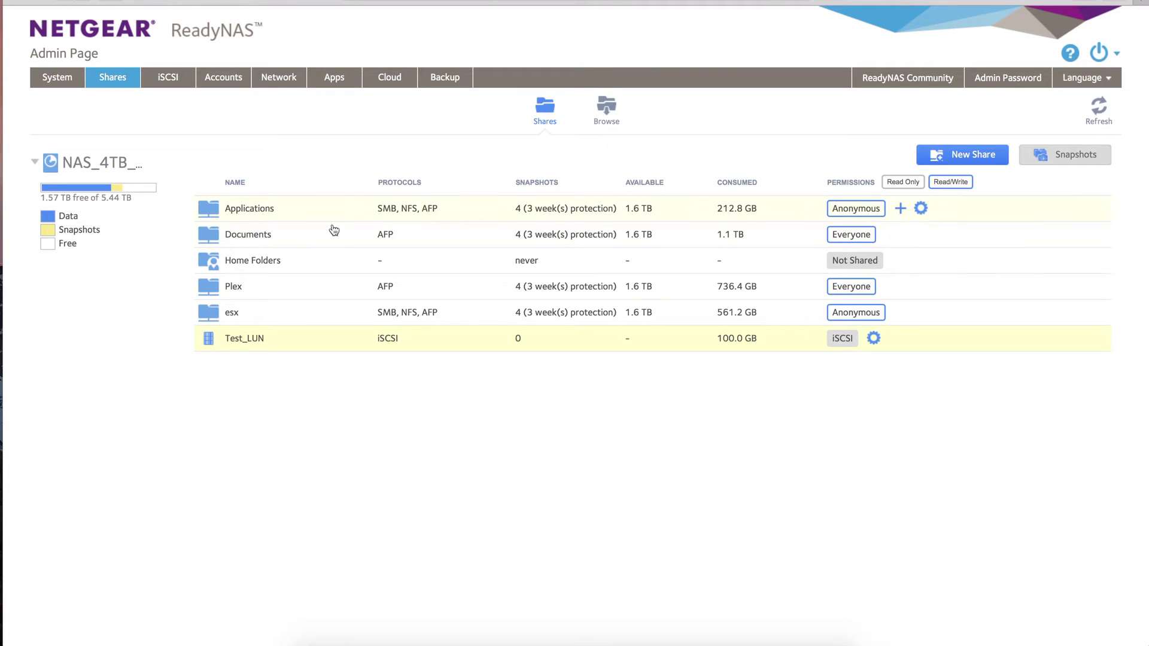
left_click(601, 107)
left_click(545, 107)
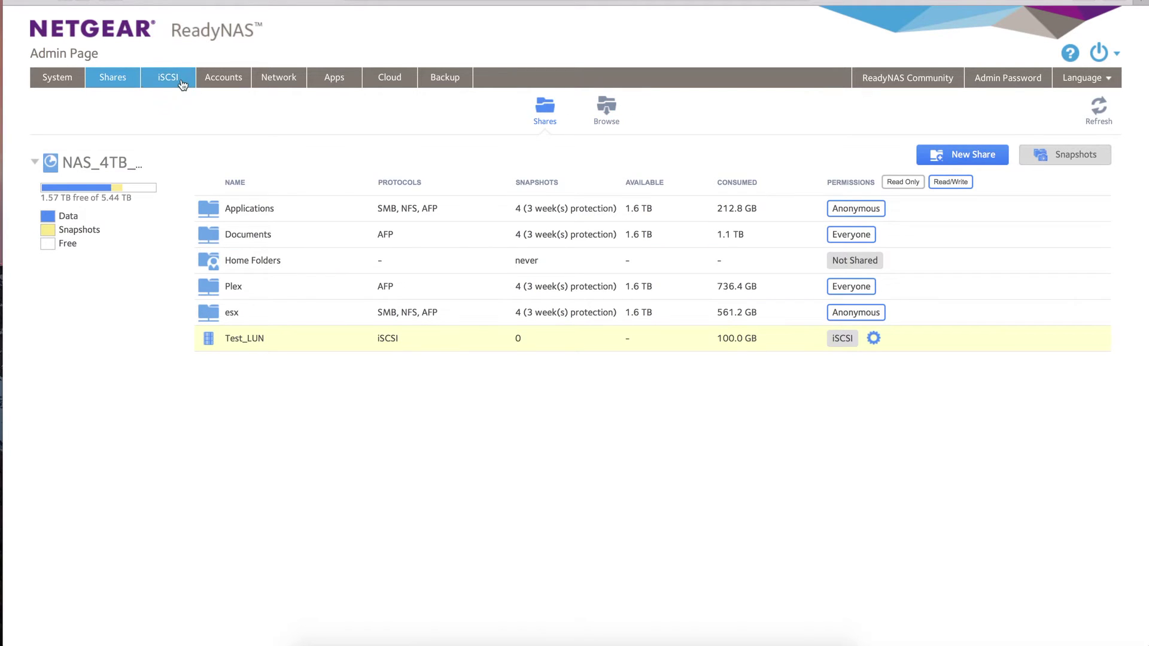
left_click(179, 83)
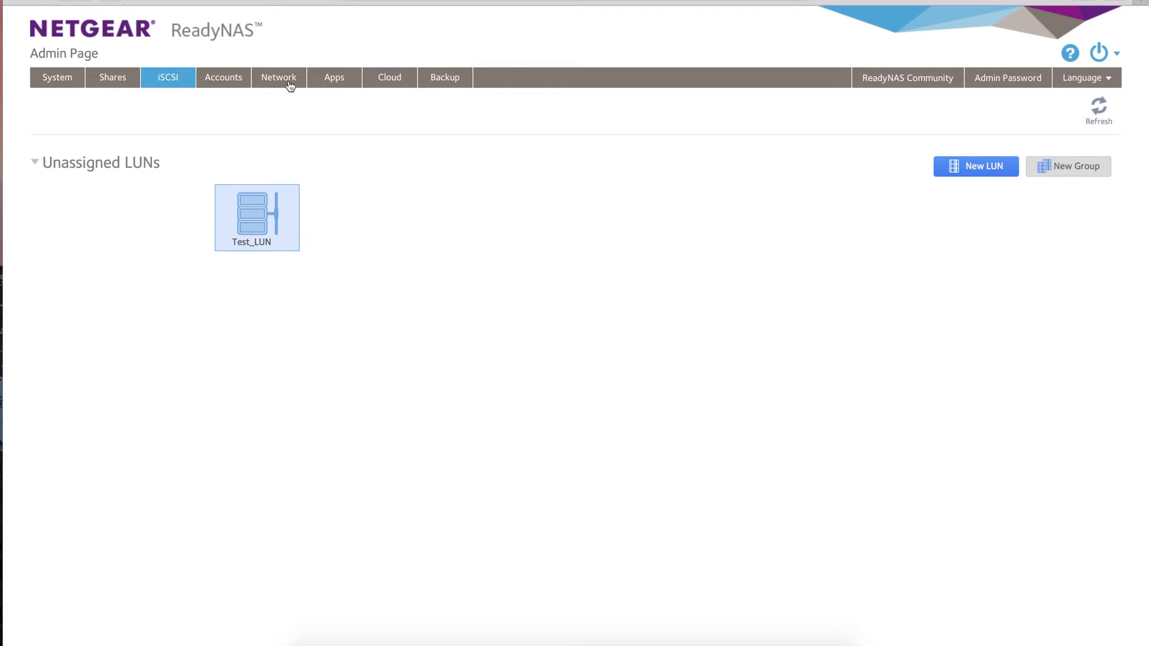
Show the Accounts groups memeo (GID 101) and users (GID 100)
left_click(233, 82)
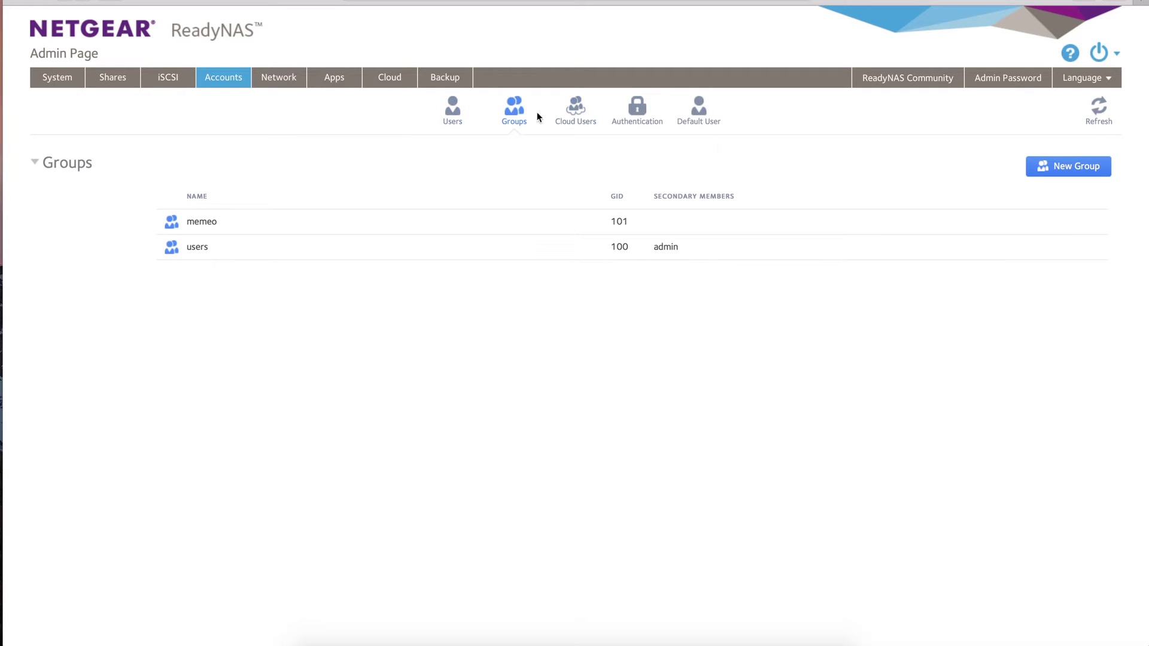
Keep Local Users as the authentication access type, check Default User, then view links eth0 and eth1
left_click(638, 109)
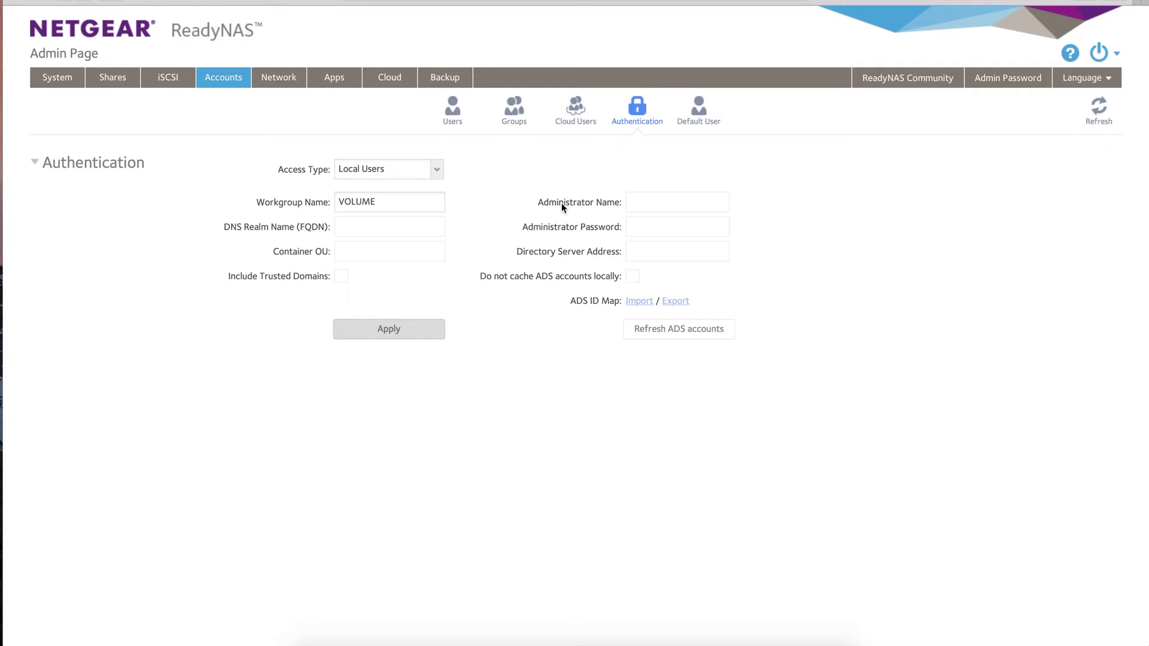
left_click(422, 169)
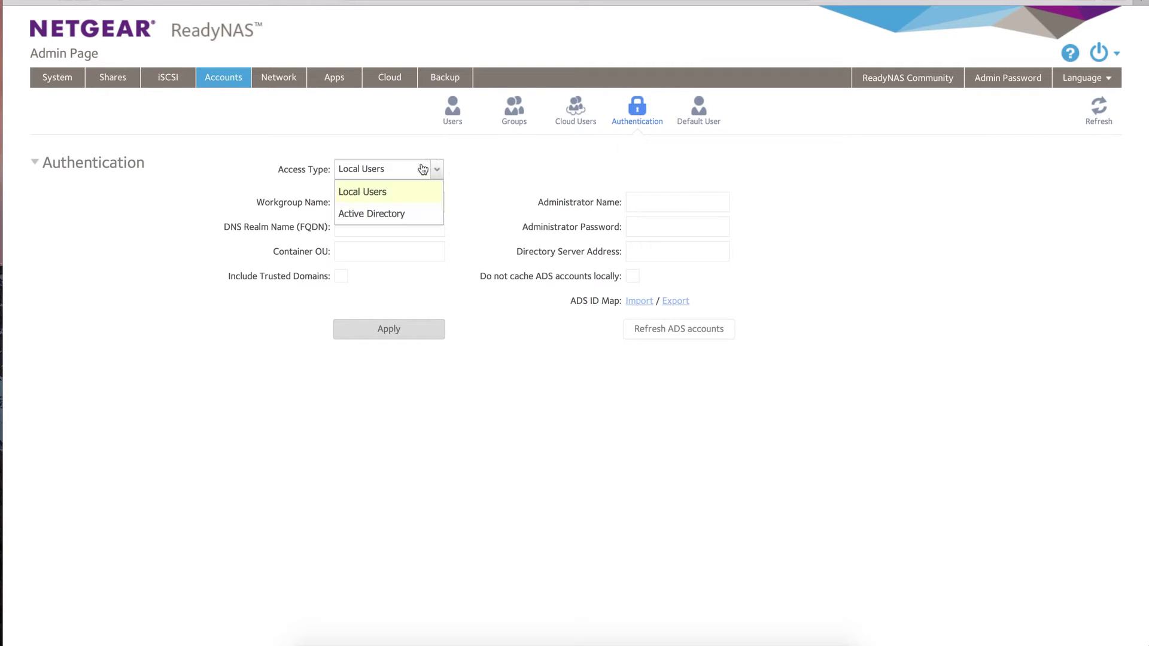
left_click(490, 172)
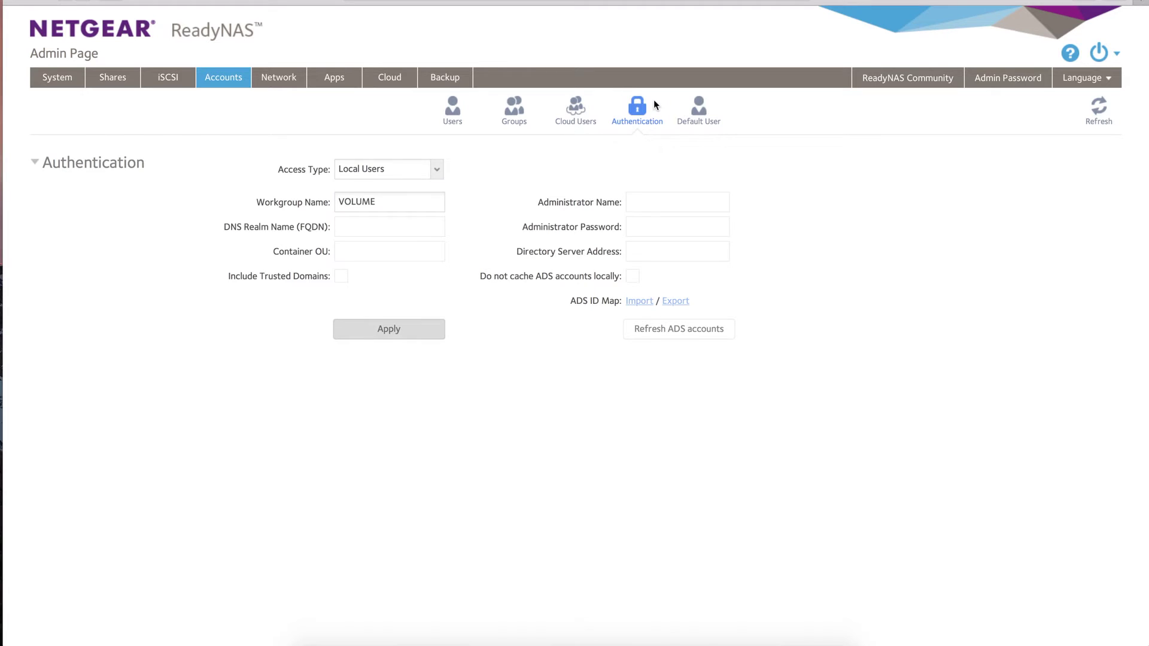
left_click(700, 106)
left_click(635, 108)
left_click(280, 78)
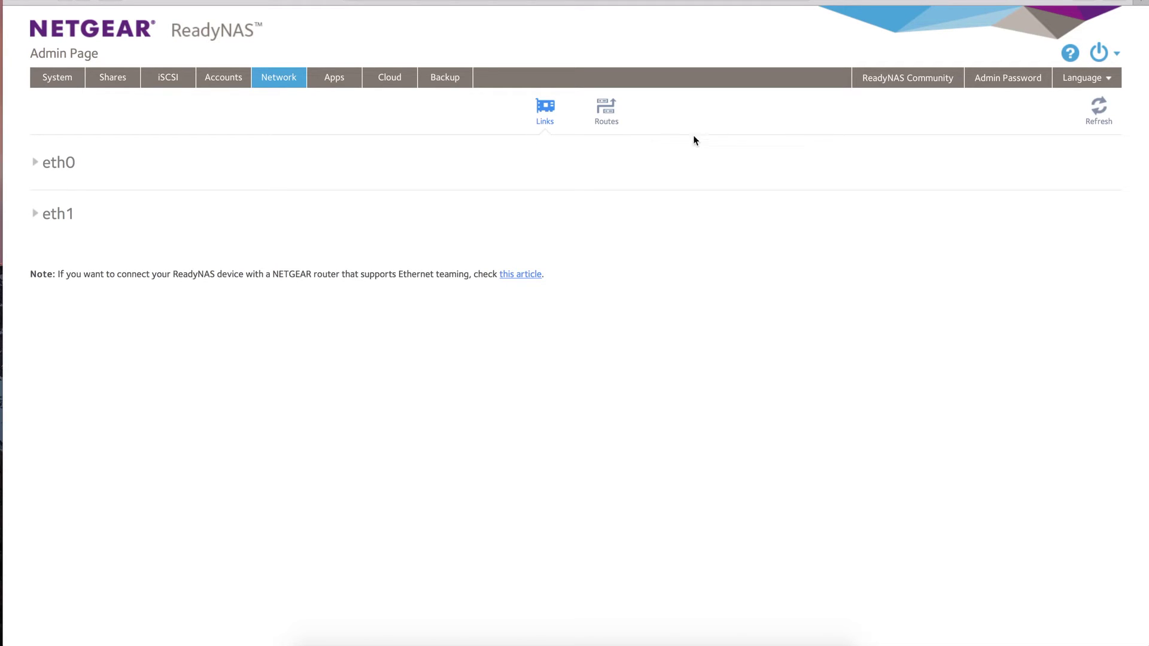
left_click(621, 112)
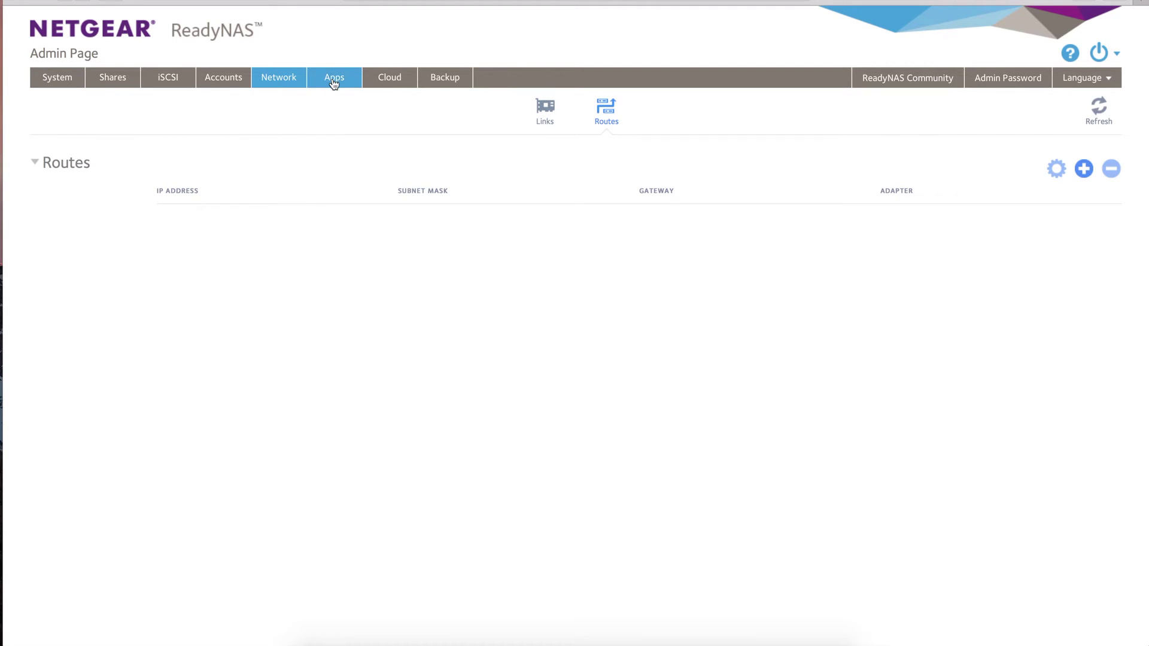
Check that ReadyCLOUD, Dropbox and other cloud services are all off, then open Backup
left_click(392, 79)
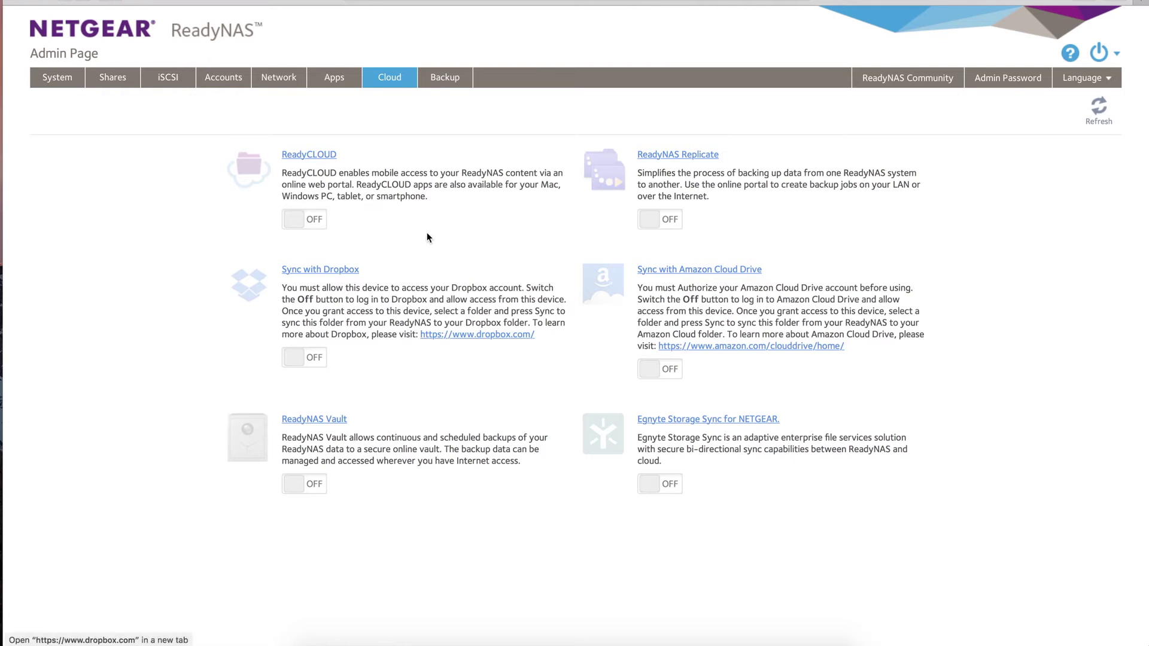
left_click(443, 80)
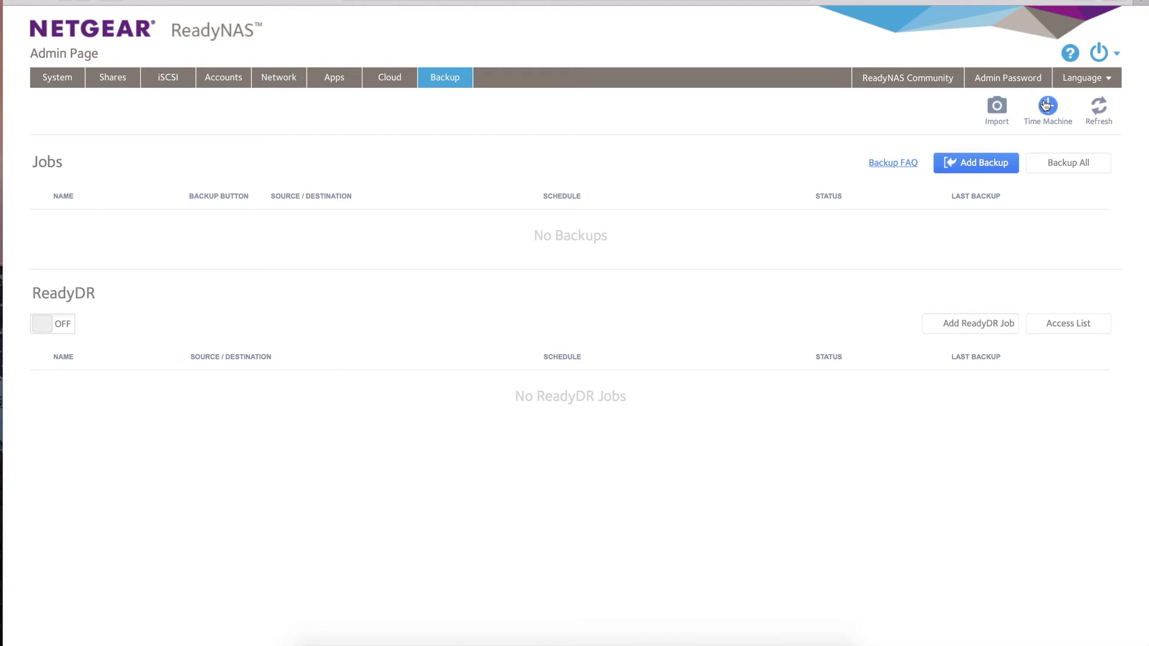
View the shared Time Machine settings without changes, then bring up the Apps catalogue
left_click(1046, 105)
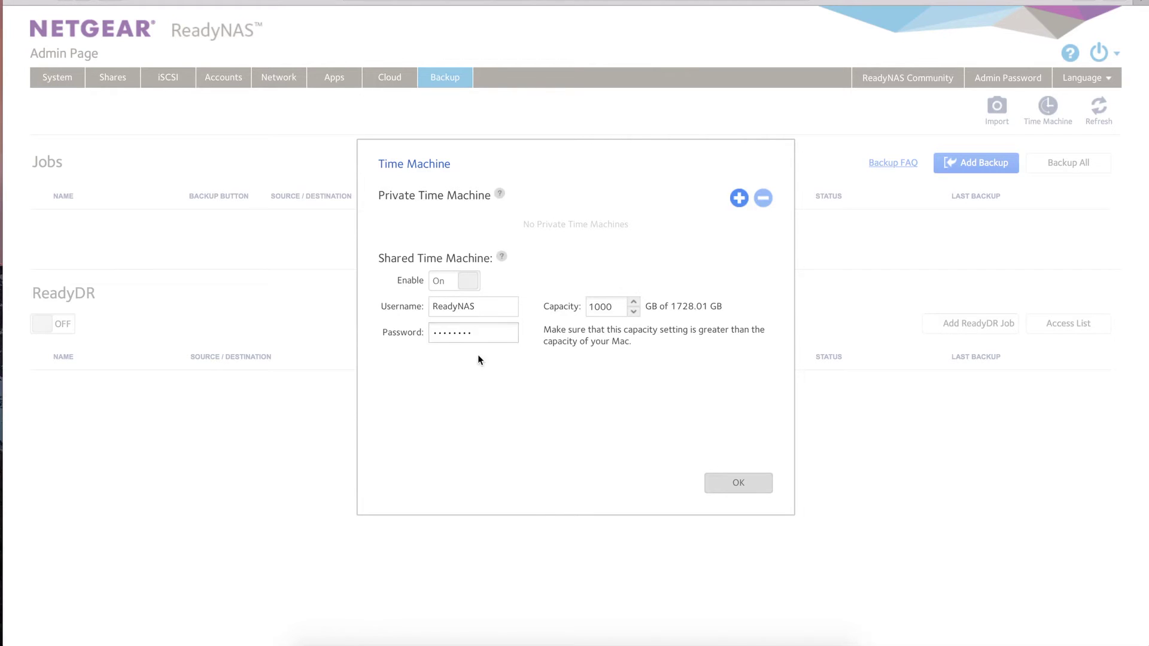
left_click(725, 488)
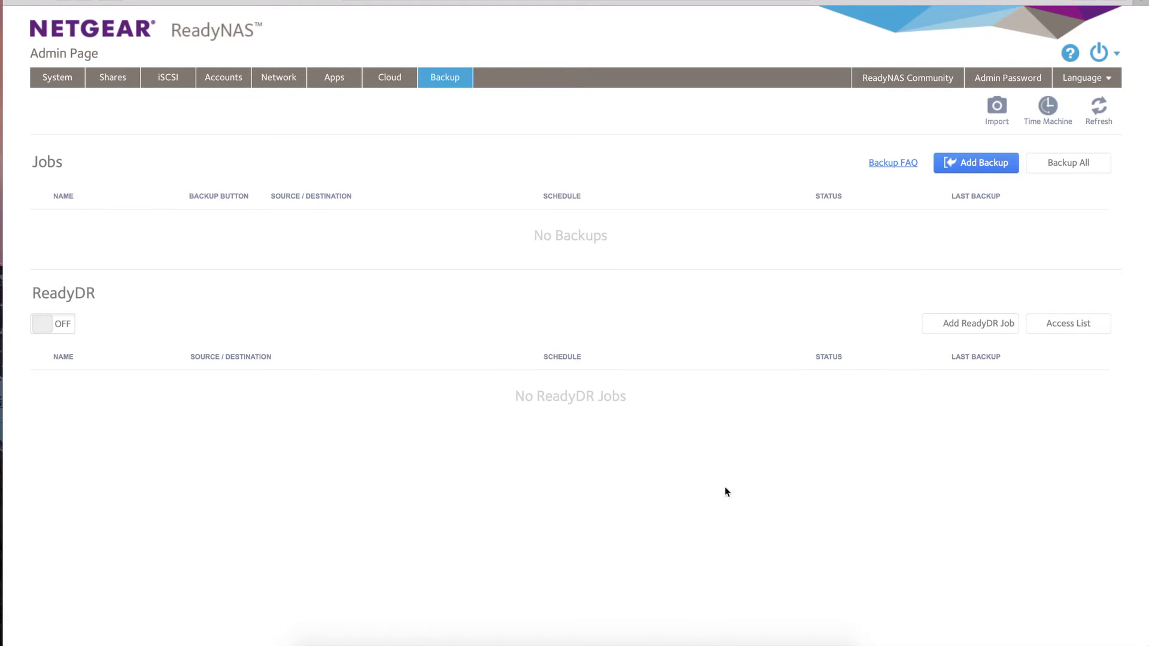
mouse_move(934, 79)
left_click(328, 81)
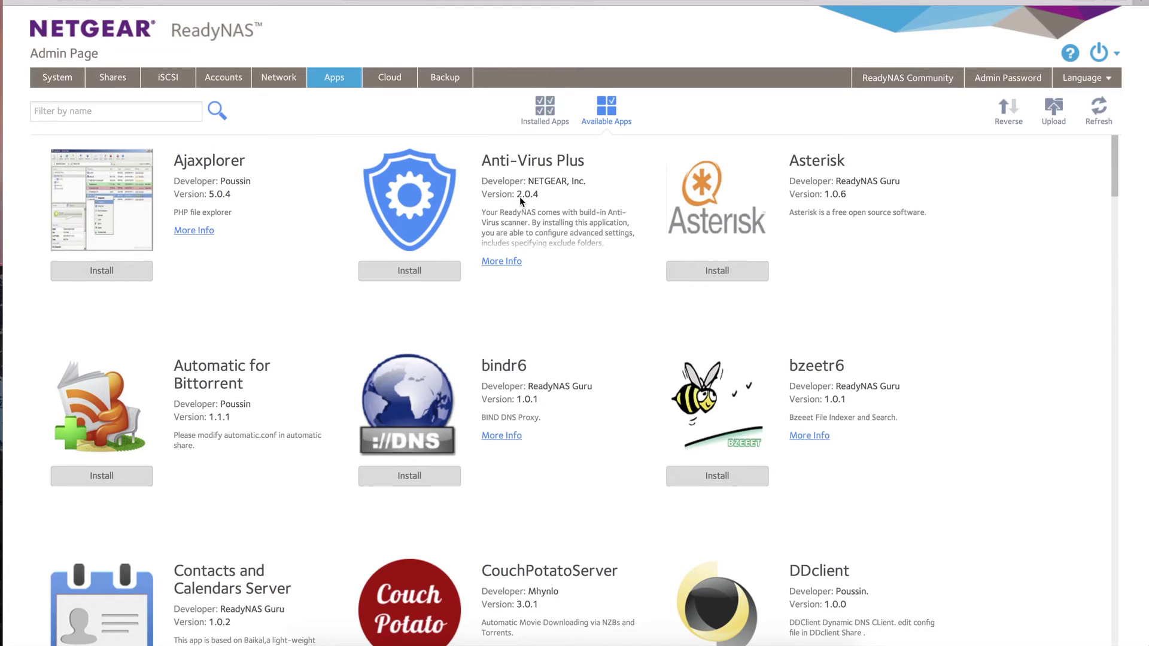
scroll(520, 198, "down", 9)
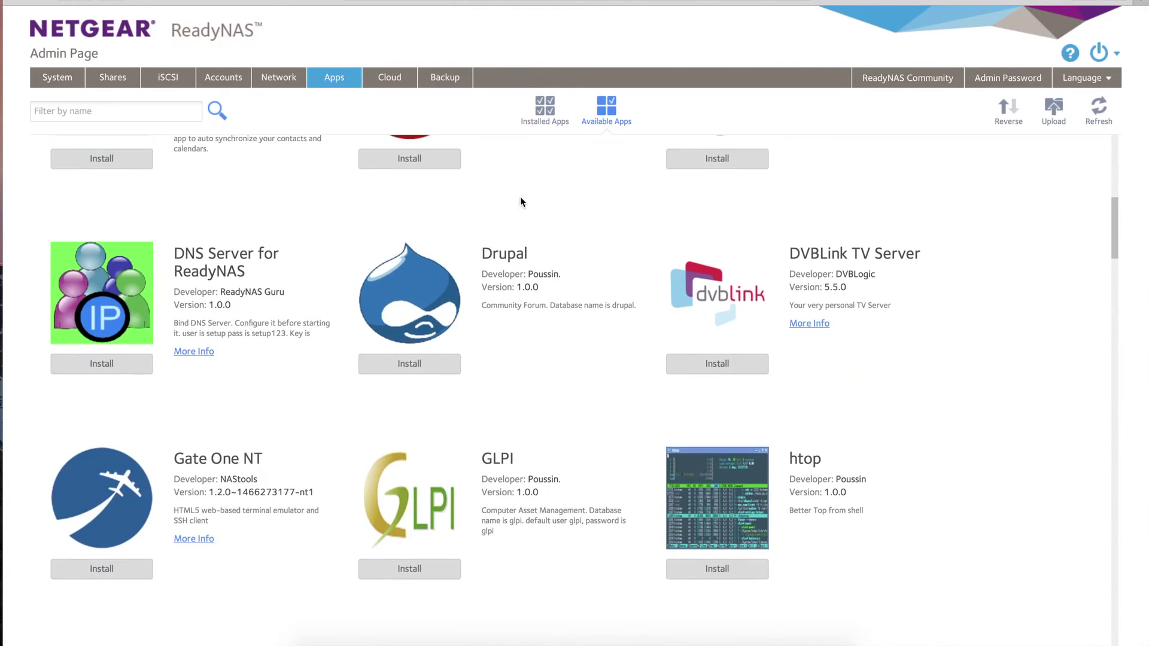
scroll(521, 201, "down", 8)
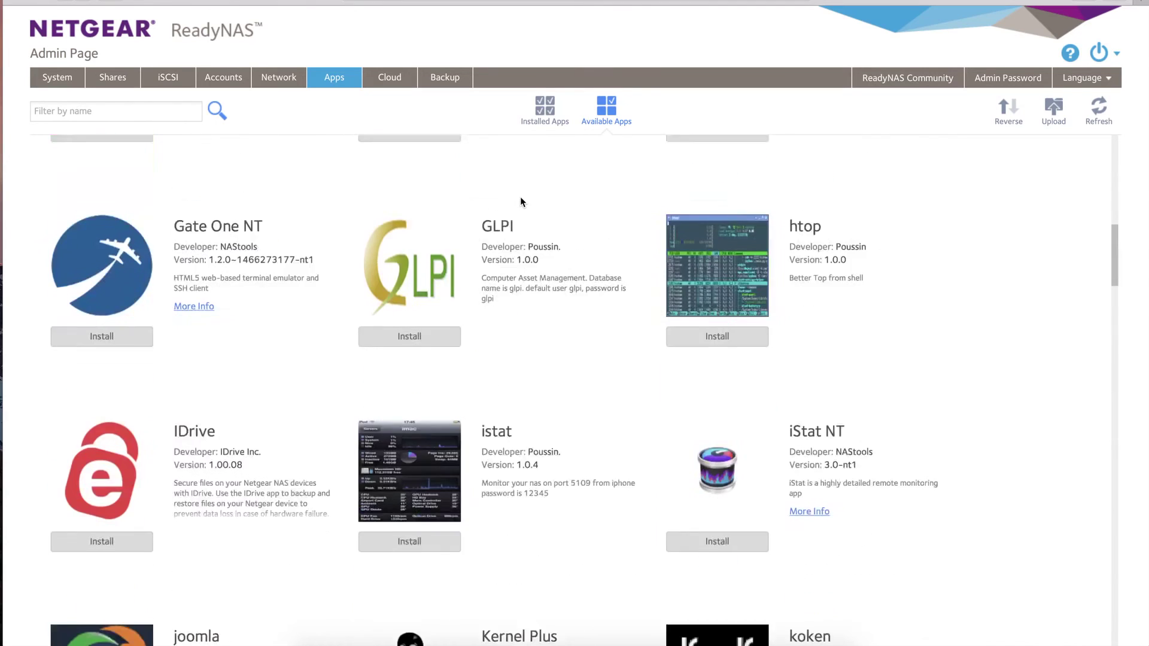
scroll(520, 199, "down", 2)
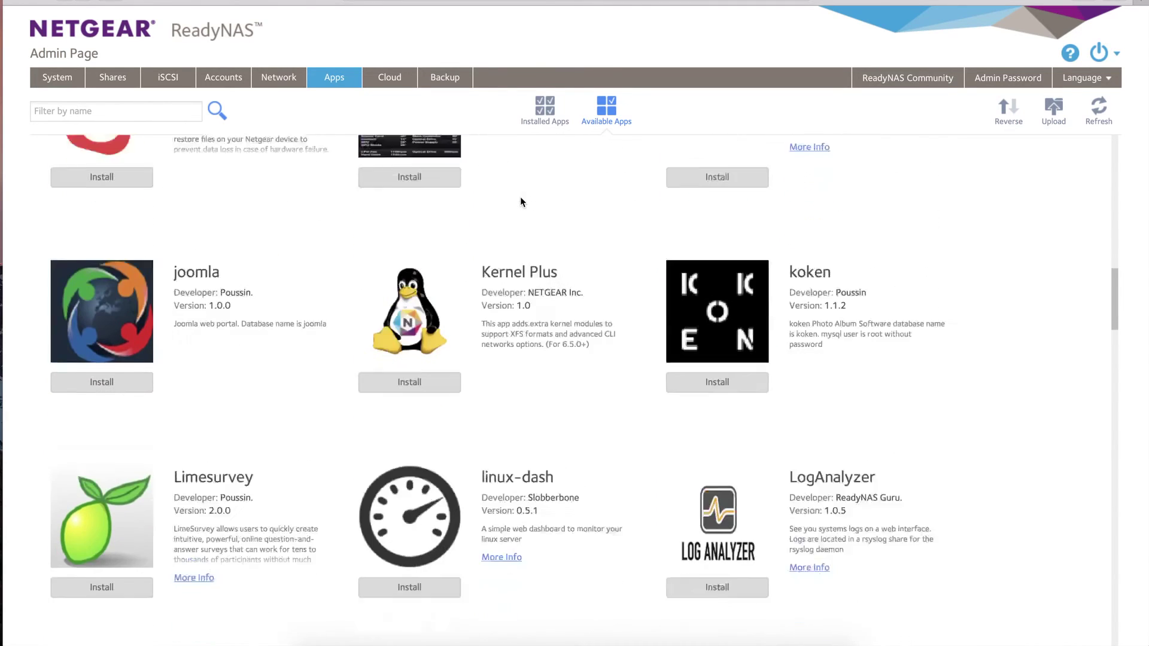
scroll(366, 354, "down", 3)
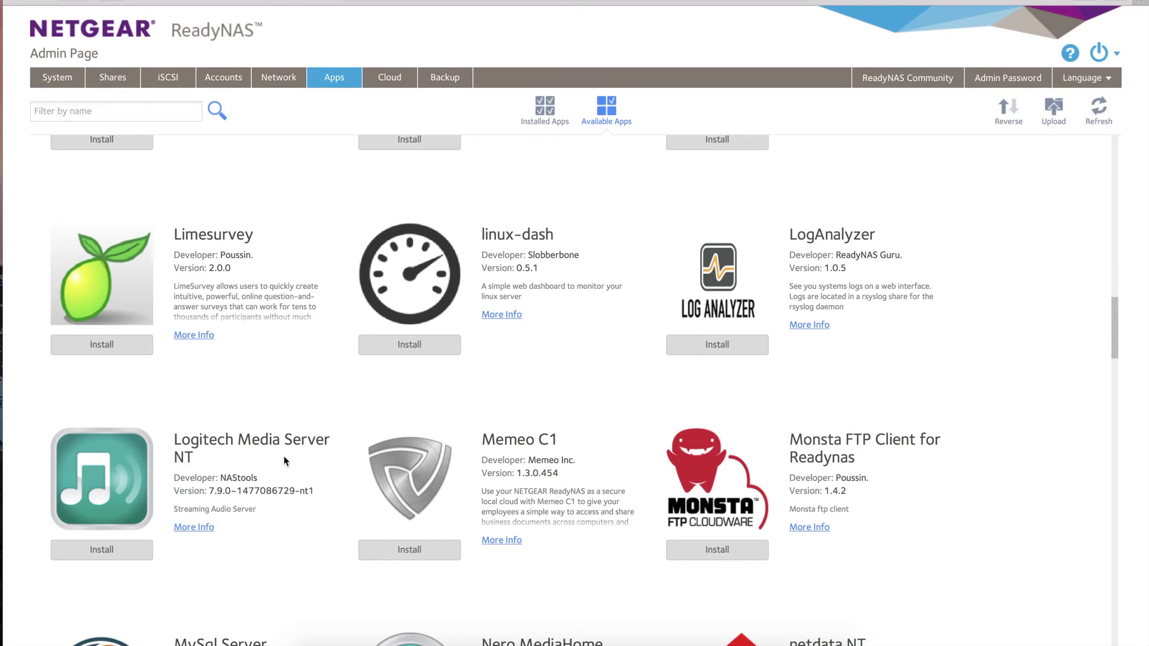
scroll(296, 441, "down", 4)
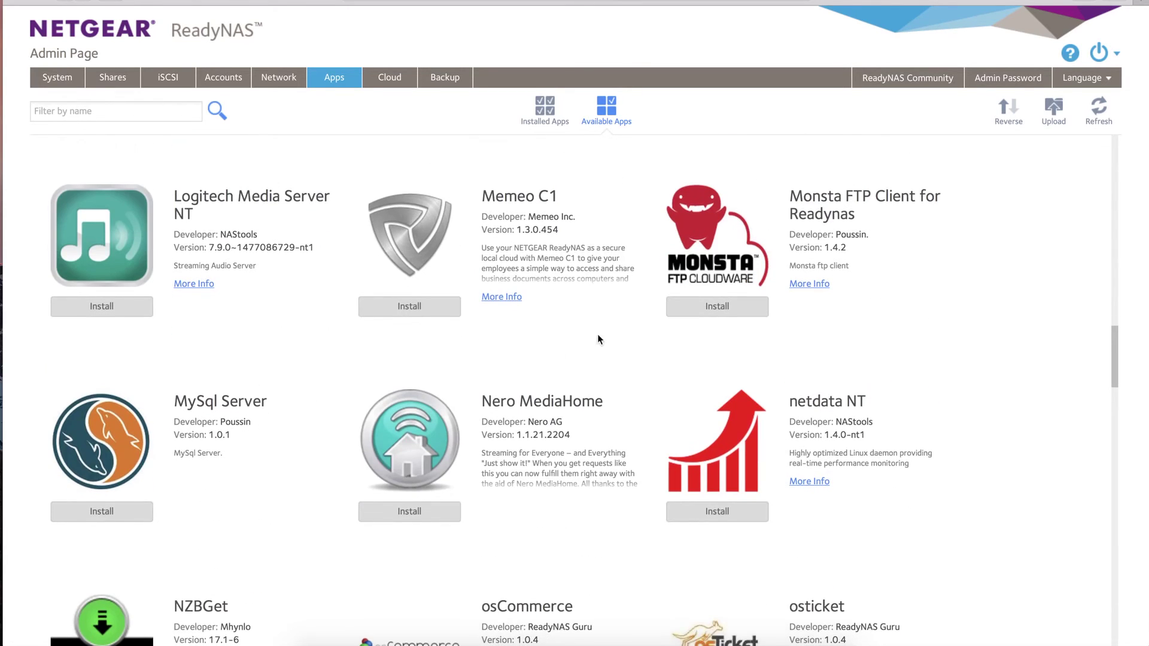
scroll(460, 328, "down", 5)
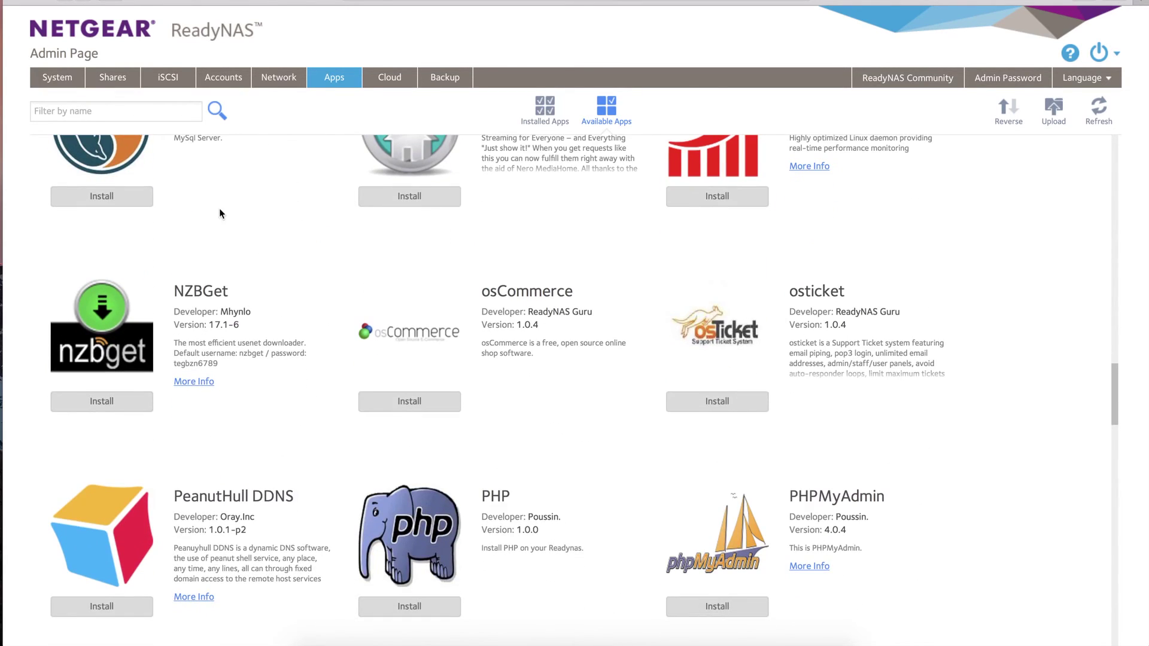
scroll(238, 205, "up", 2)
scroll(238, 205, "down", 4)
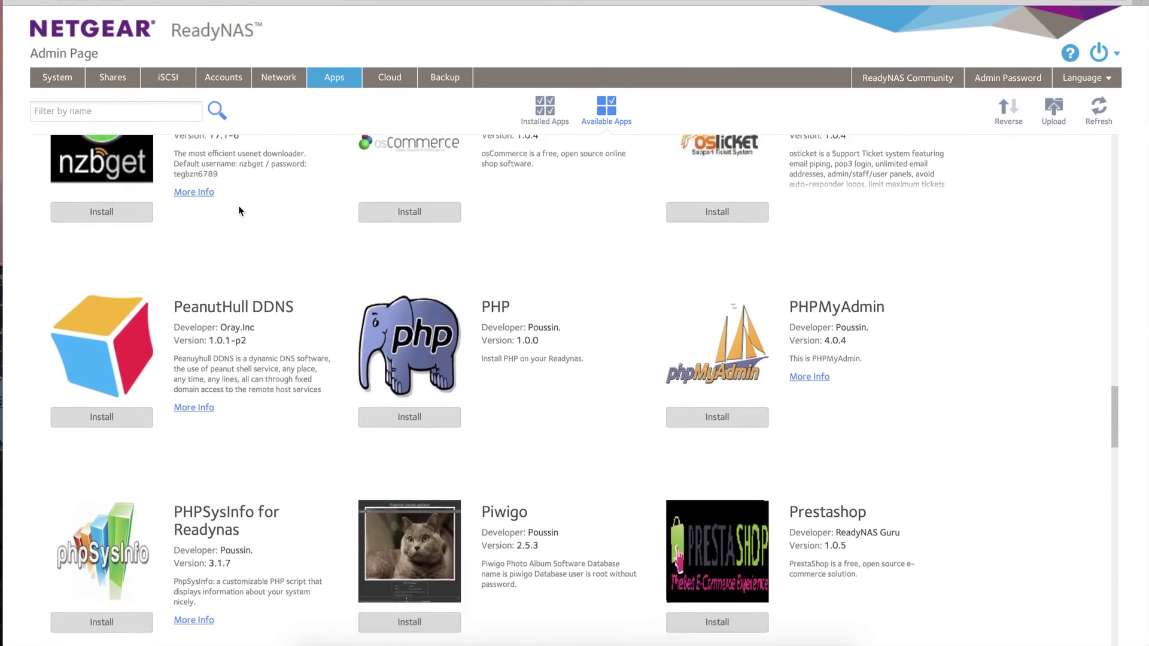
scroll(239, 210, "down", 10)
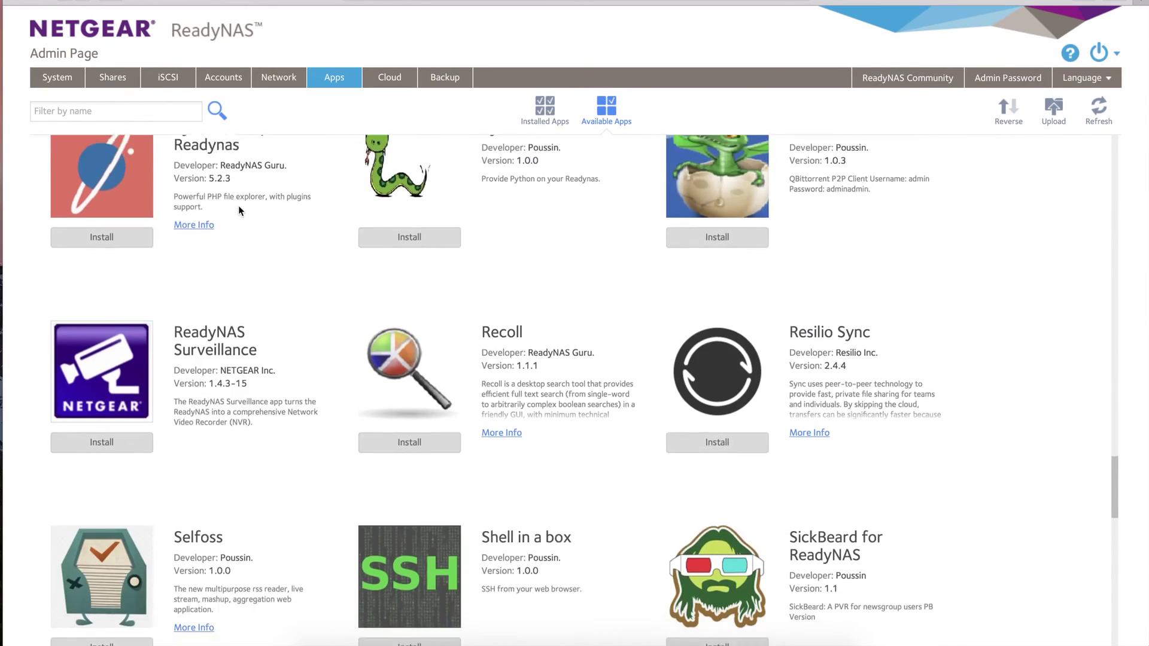
scroll(238, 209, "down", 5)
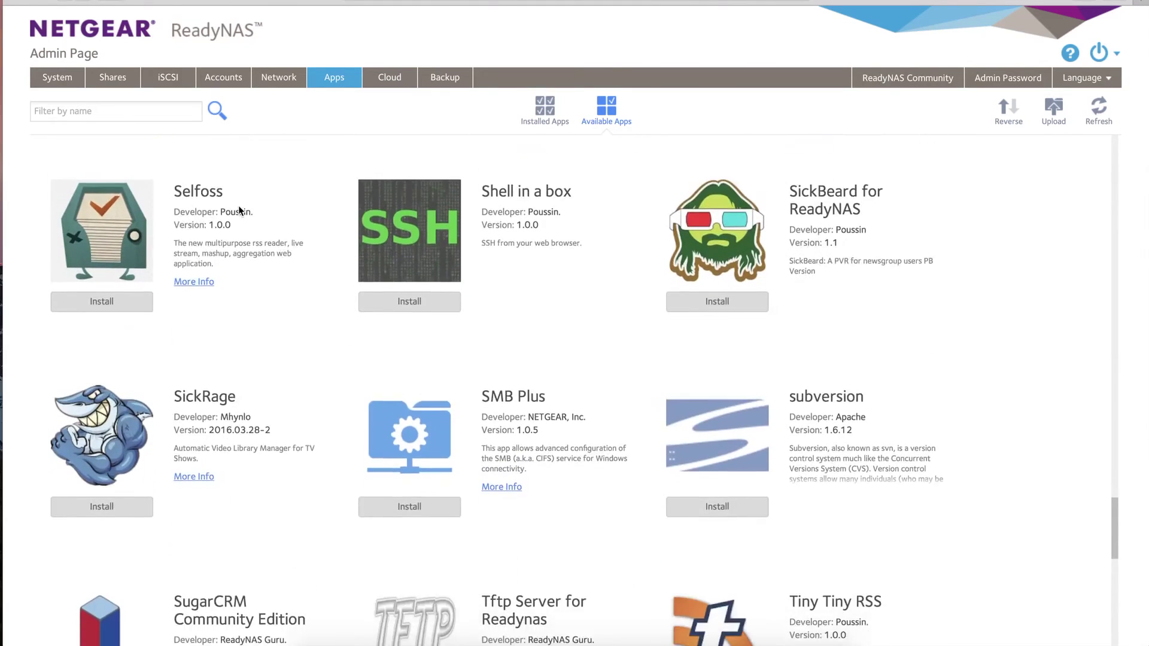
scroll(238, 206, "down", 6)
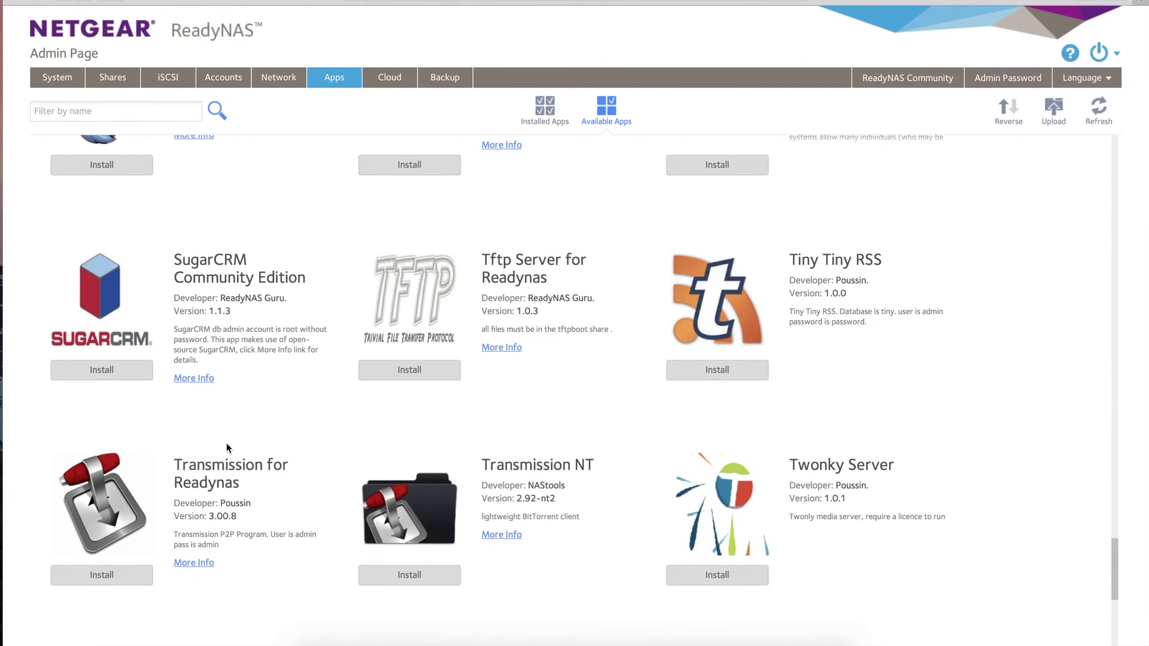
scroll(317, 422, "down", 7)
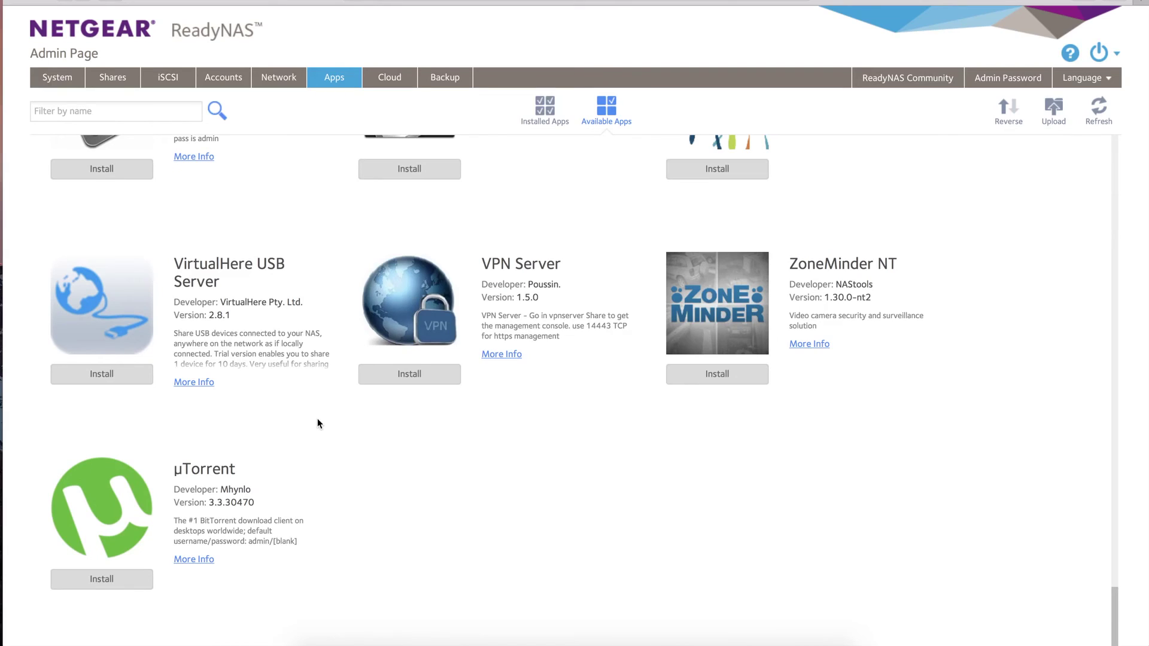
scroll(494, 299, "up", 4)
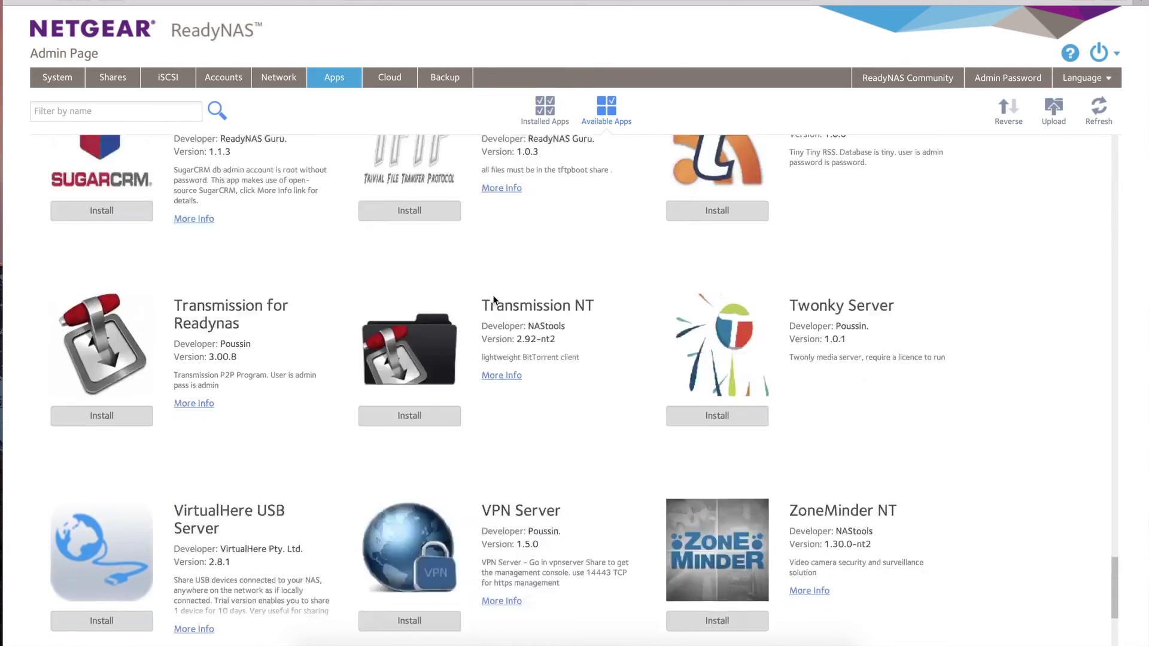
scroll(494, 299, "up", 20)
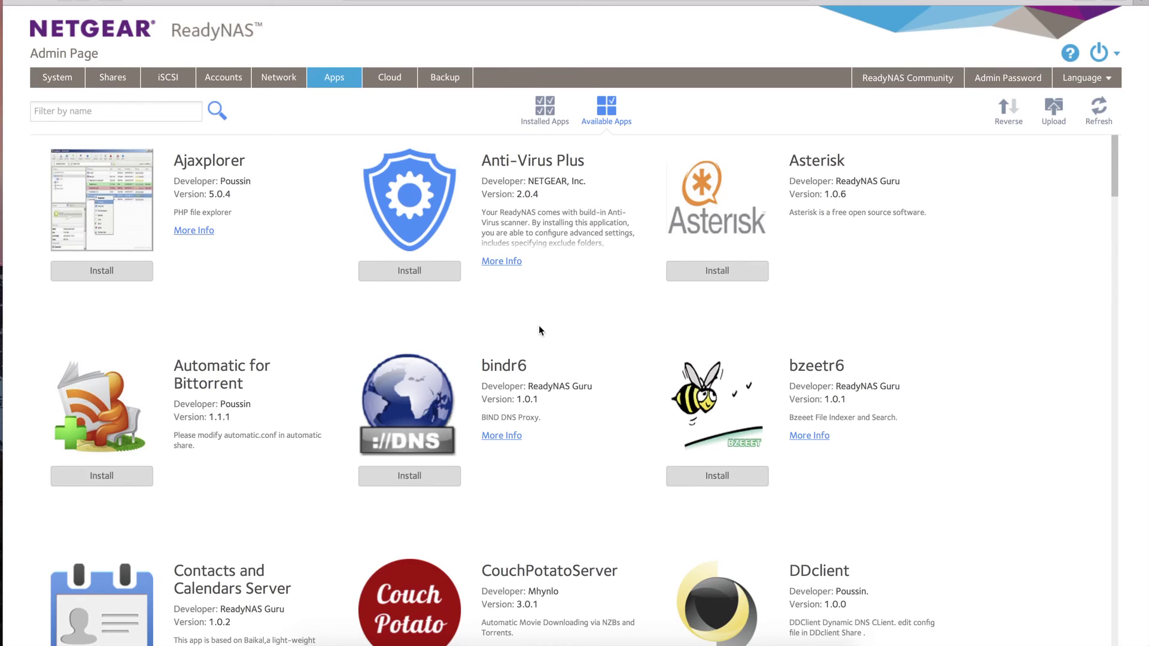
scroll(466, 382, "down", 5)
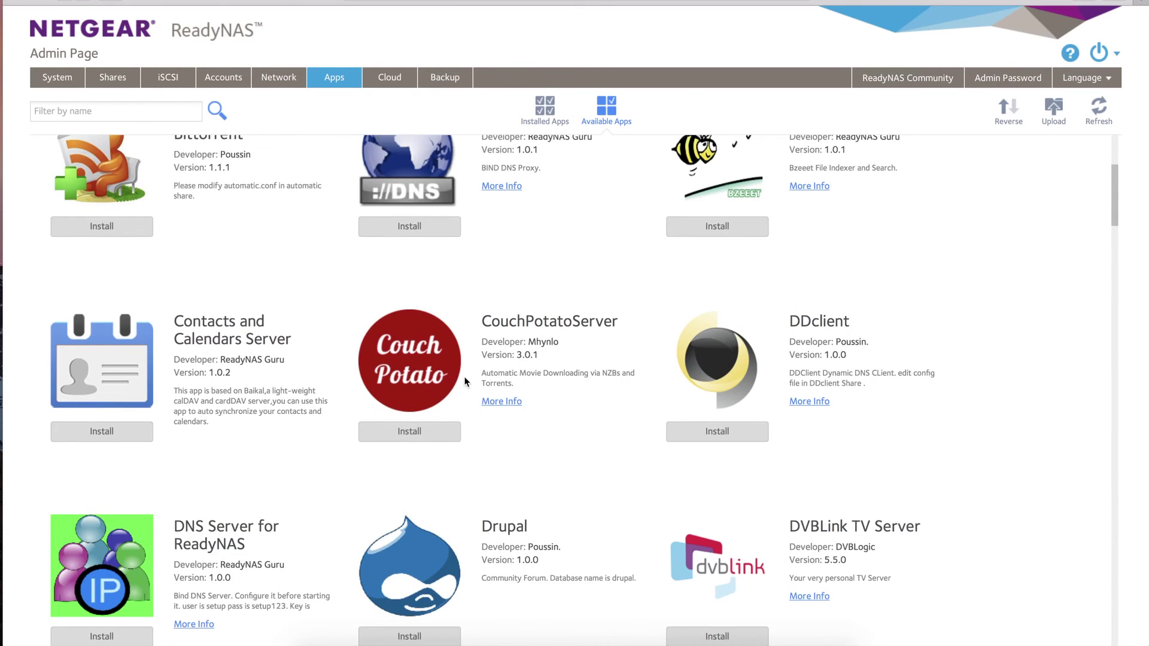
scroll(466, 382, "up", 5)
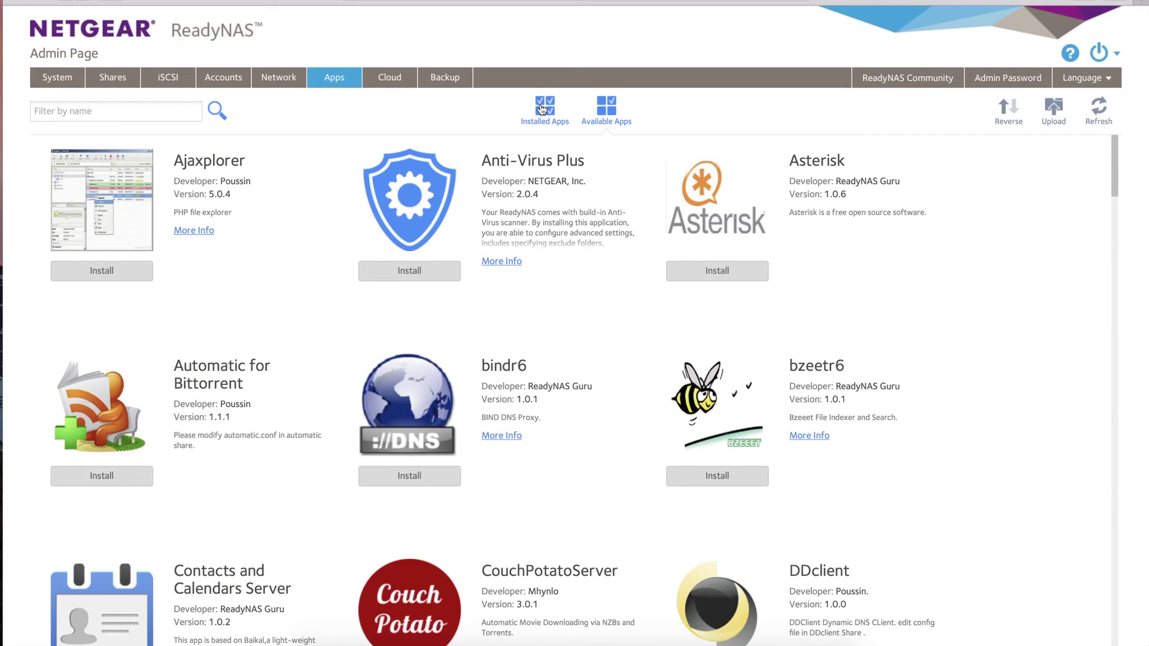
left_click(542, 109)
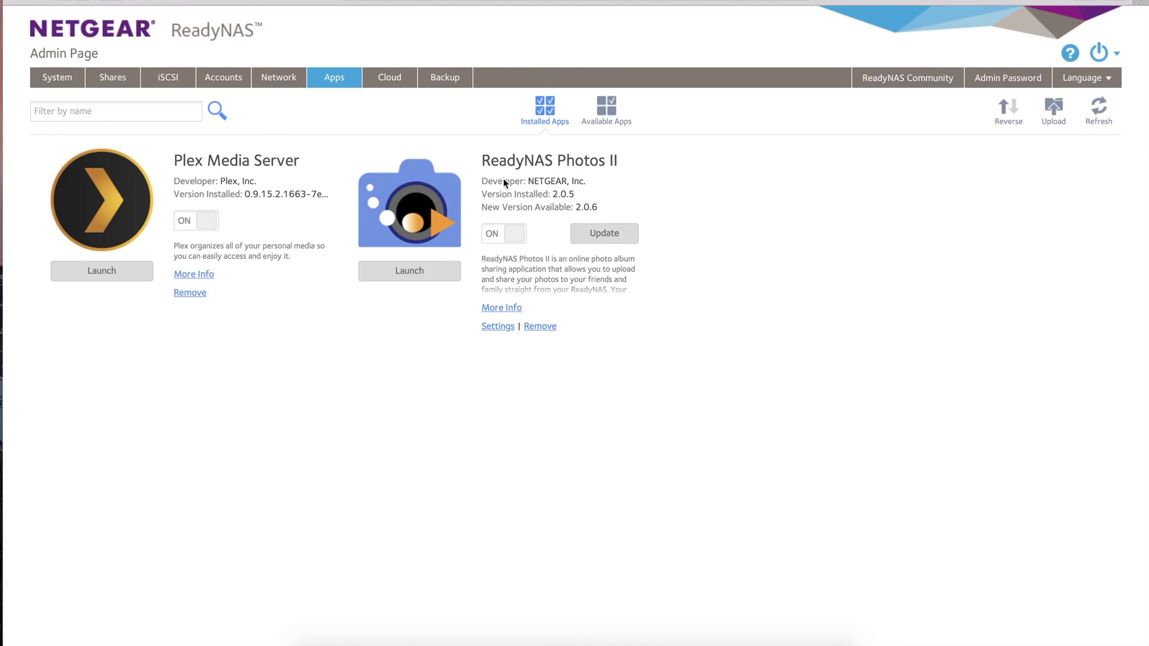
Return to the Available Apps catalogue and scroll through it briefly
left_click(602, 120)
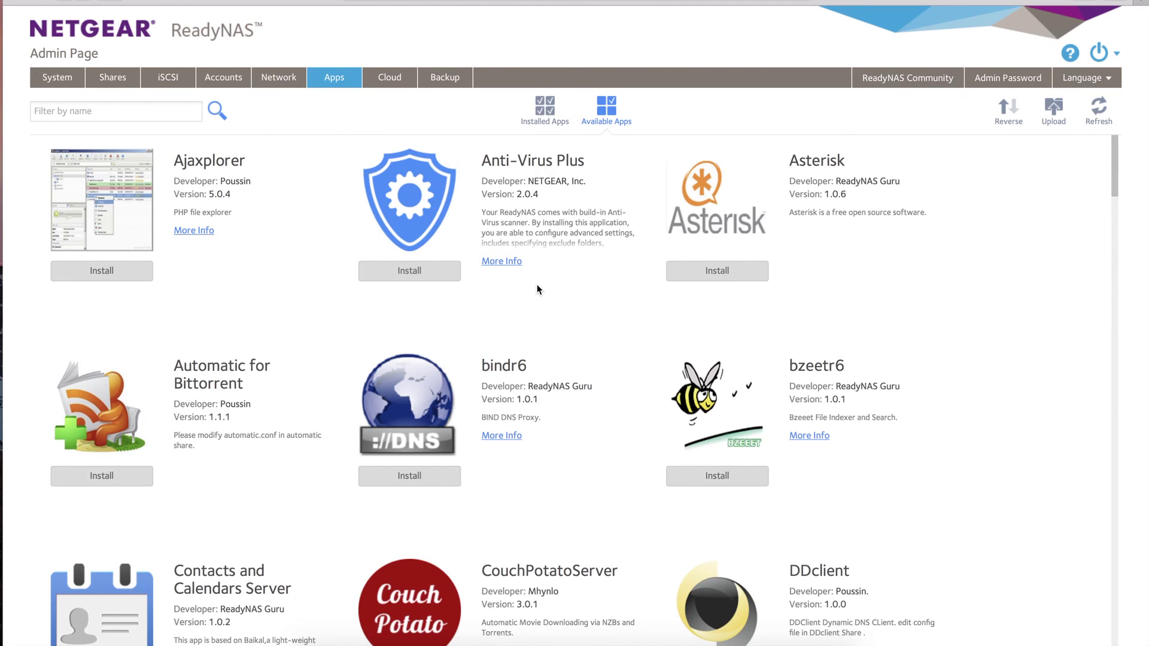
scroll(537, 285, "down", 5)
scroll(536, 288, "up", 5)
Move from the System Overview through the Shares list to the iSCSI page with Test_LUN unassigned
left_click(56, 84)
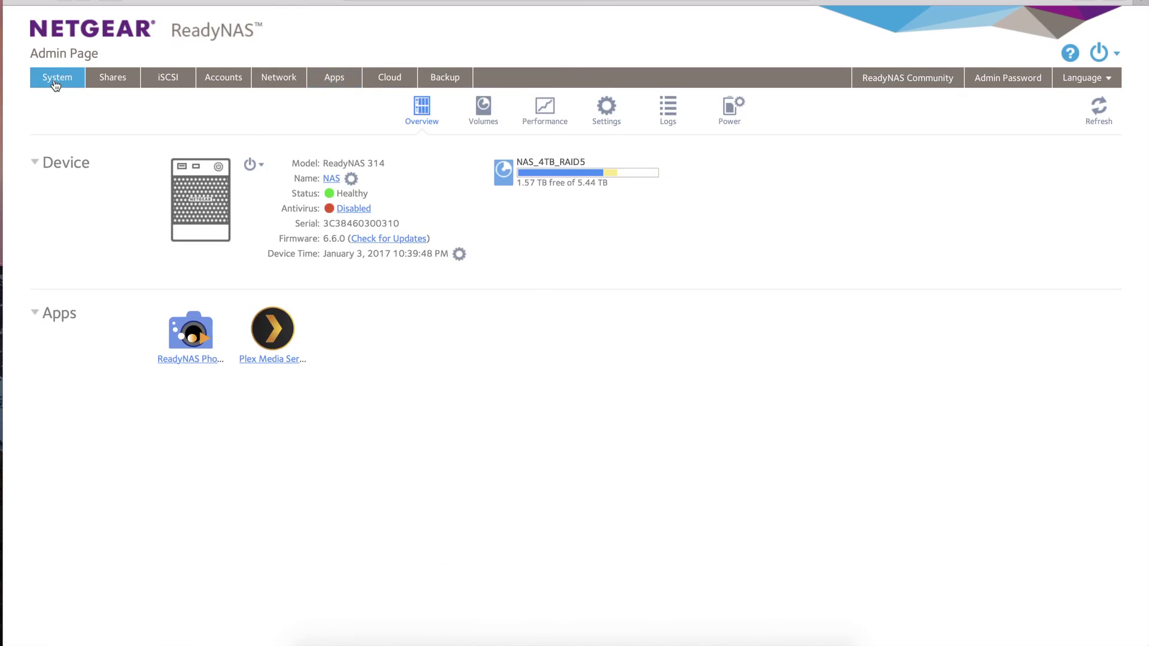
left_click(95, 84)
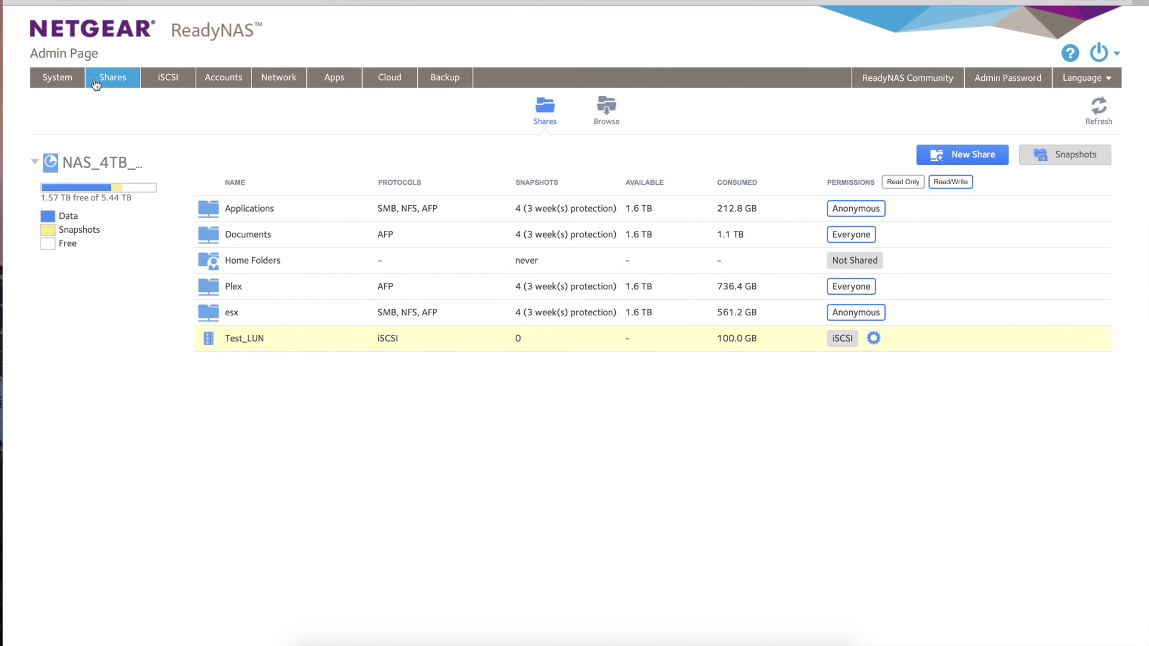
left_click(157, 81)
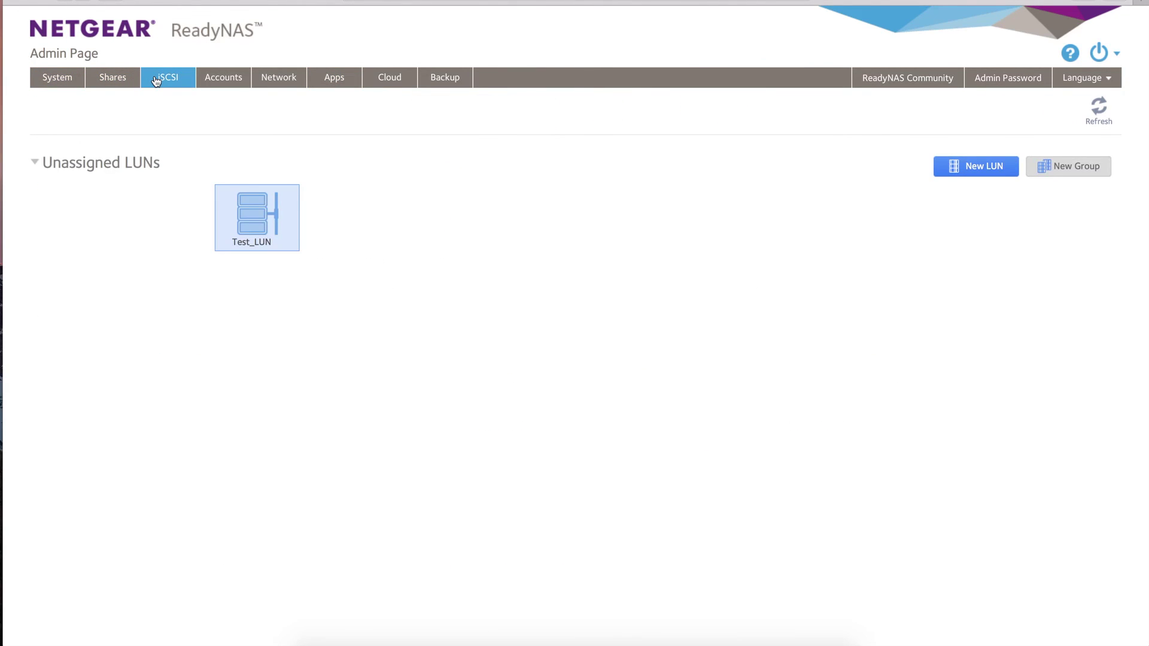